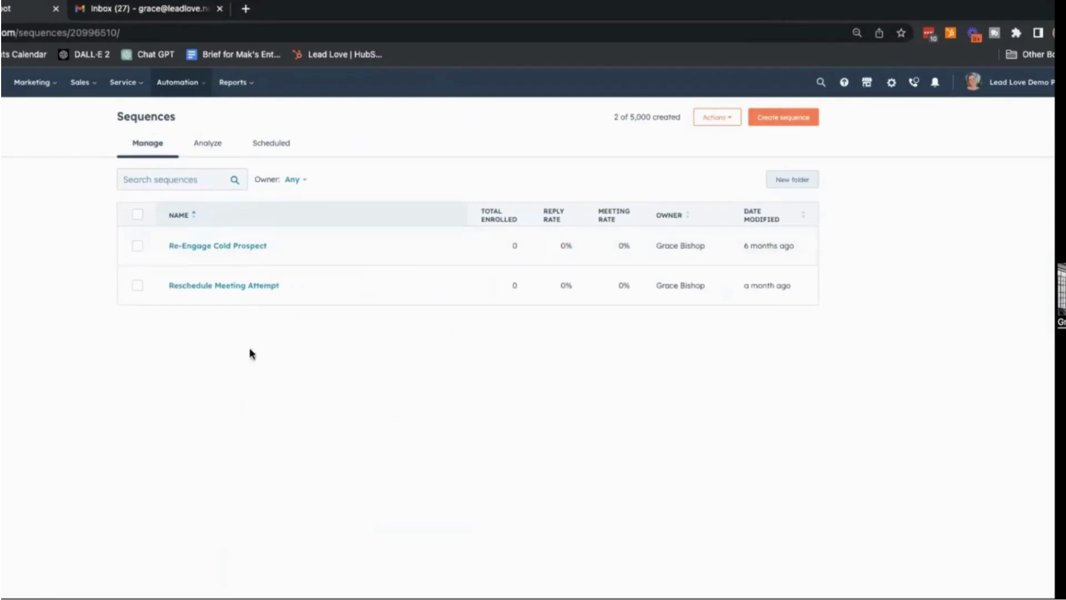
- Open Re-Engage Cold Prospect in edit mode, browse its five steps, and open step 1's Actions menu
click(239, 246)
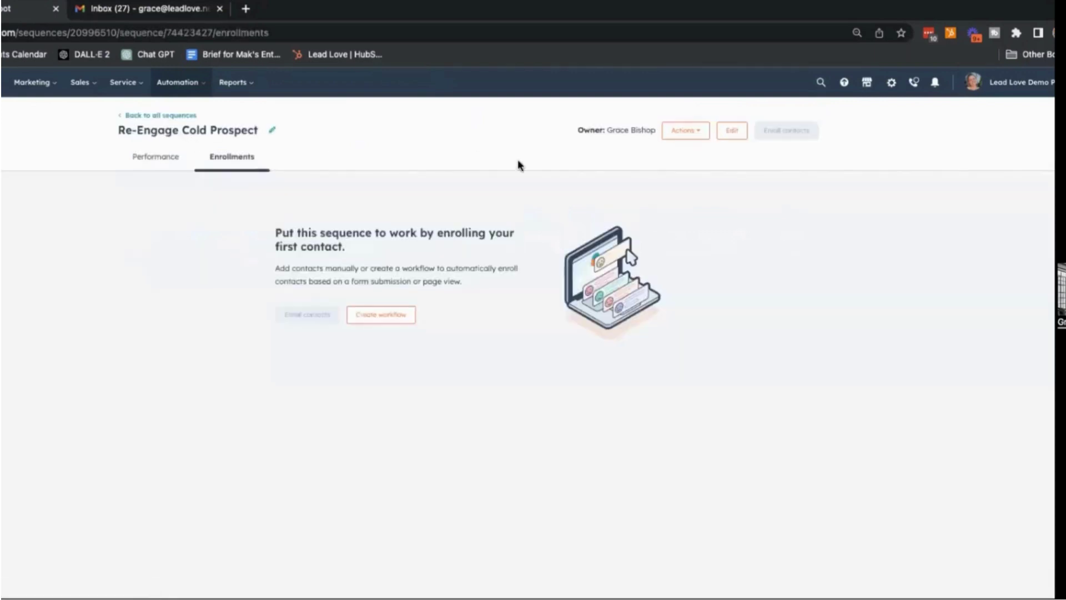
click(732, 133)
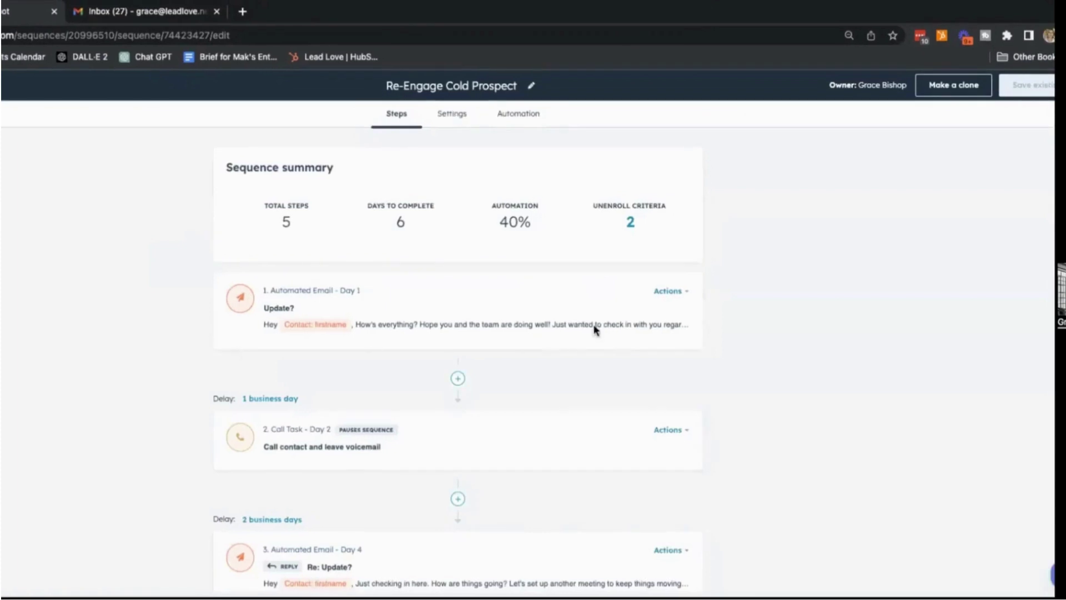
scroll(542, 373, down, 2)
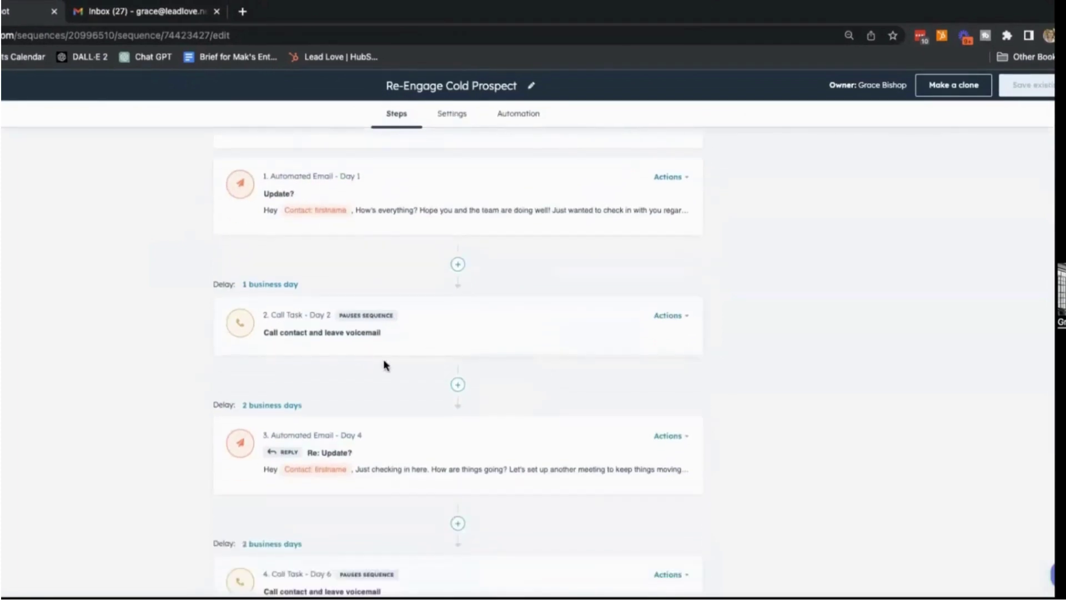
scroll(408, 445, down, 5)
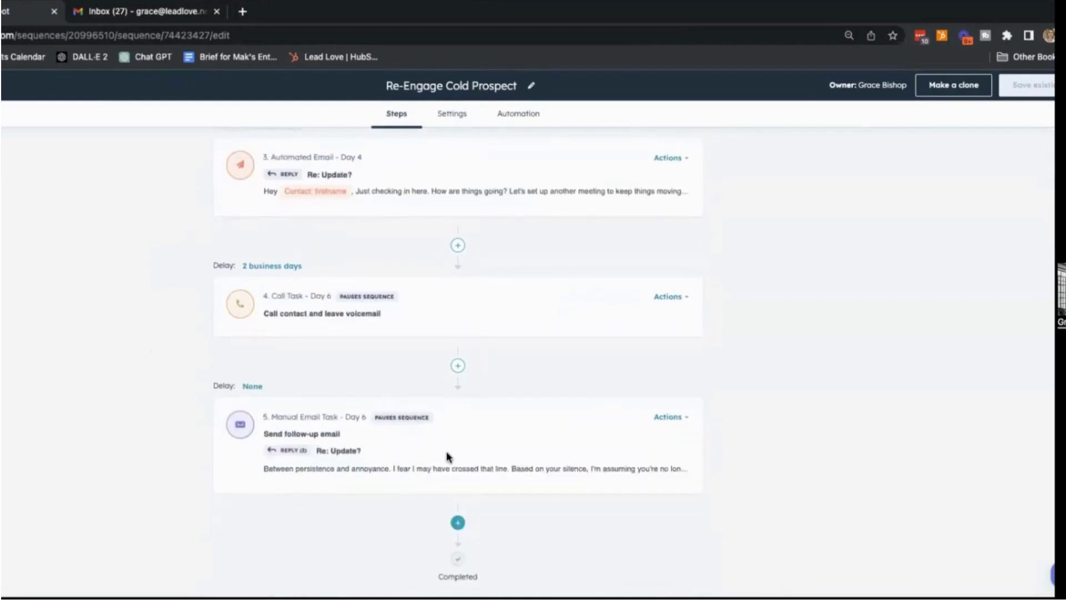
scroll(445, 451, up, 7)
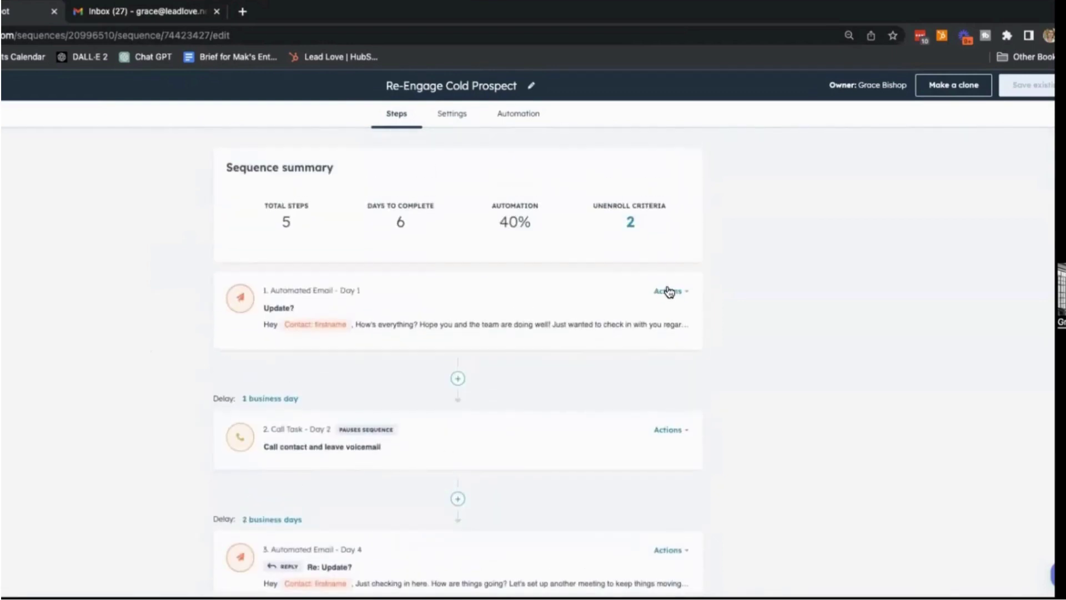
click(667, 291)
- Review step 1's Email #1 template with subject 'Update?' and close it without saving
click(654, 329)
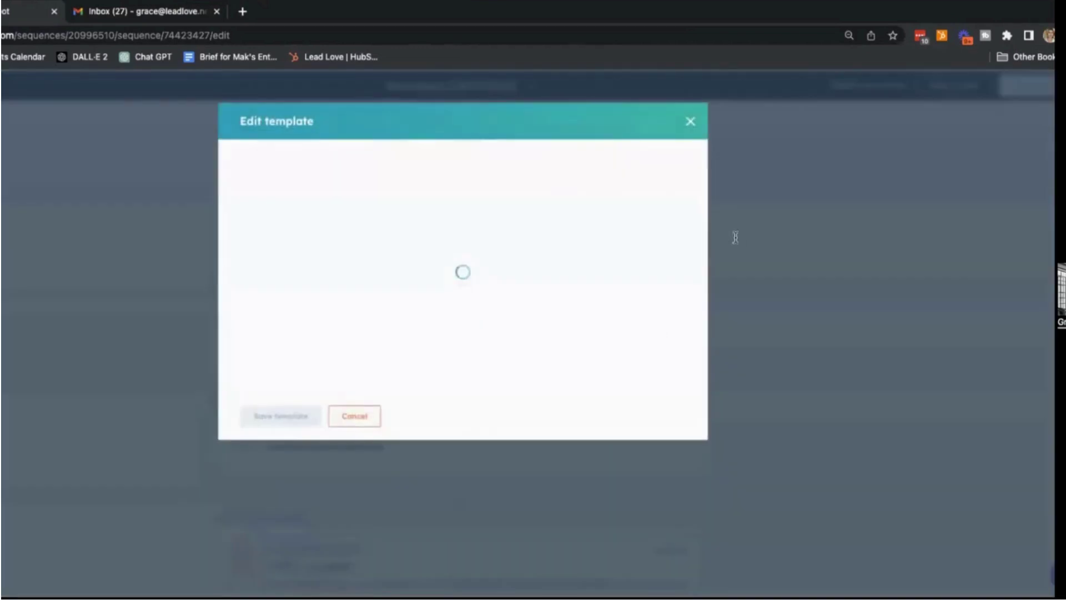
drag(318, 305, 190, 170)
click(359, 293)
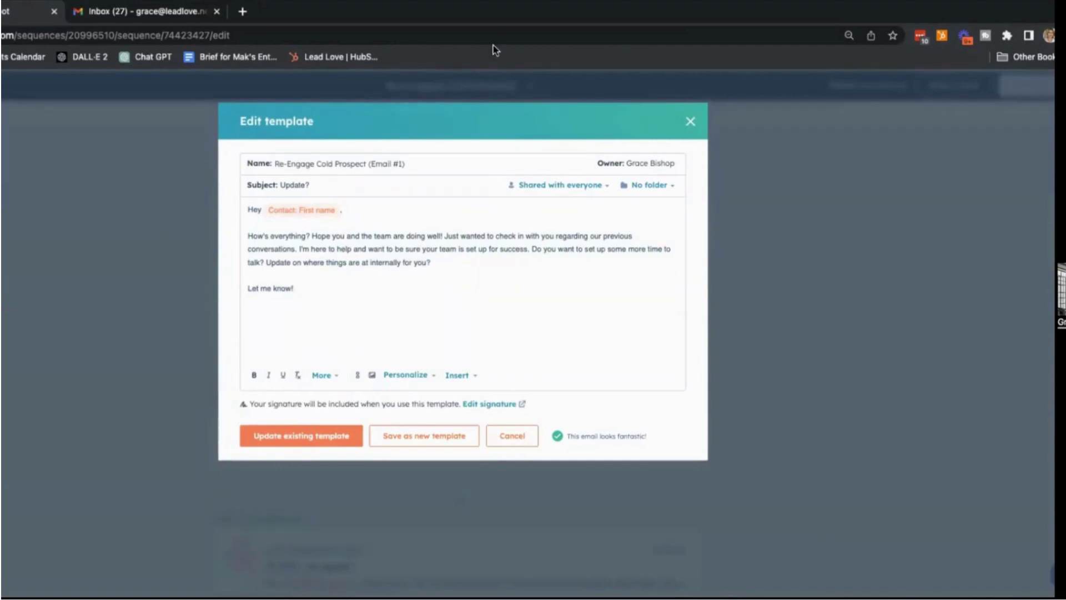
click(689, 124)
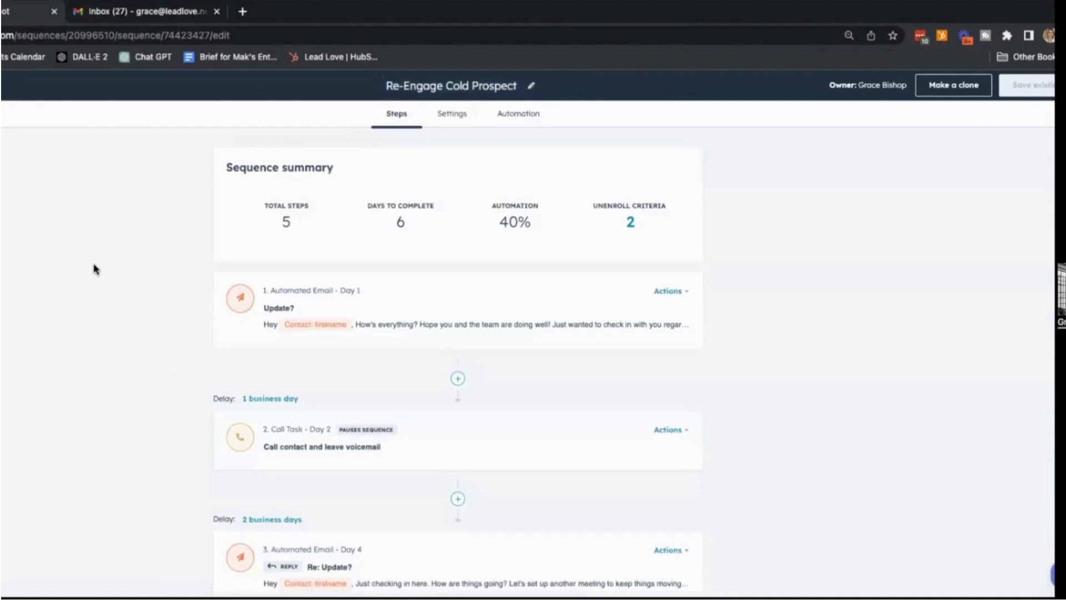
- Switch to the Gmail Inbox tab, landing on the empty Promotions category
click(123, 15)
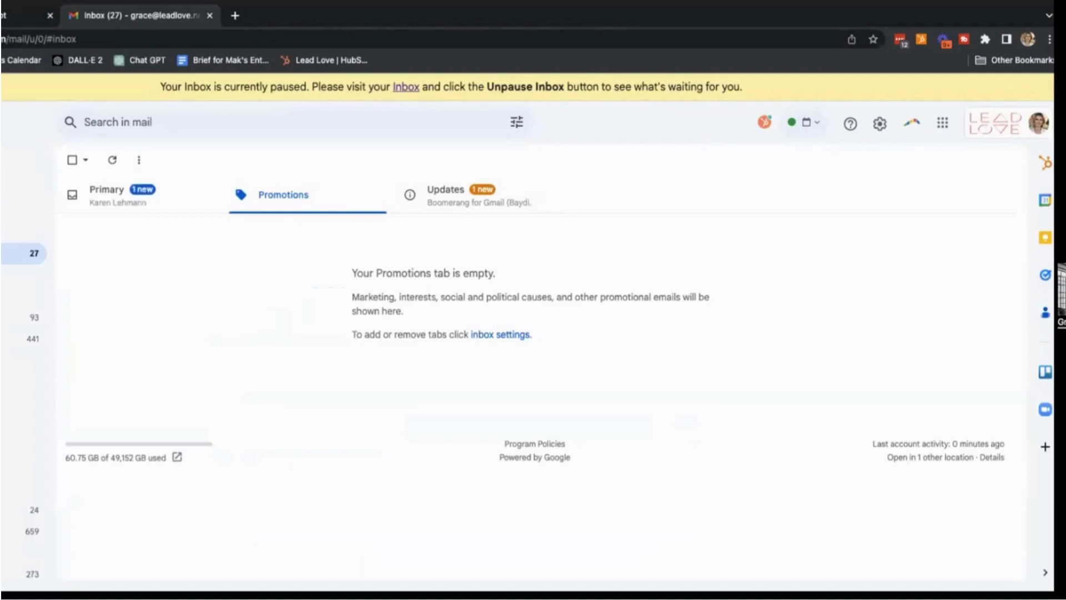
- Address a new message to the suggested contact with body 'Hi! Following up on that project.'
text(c)
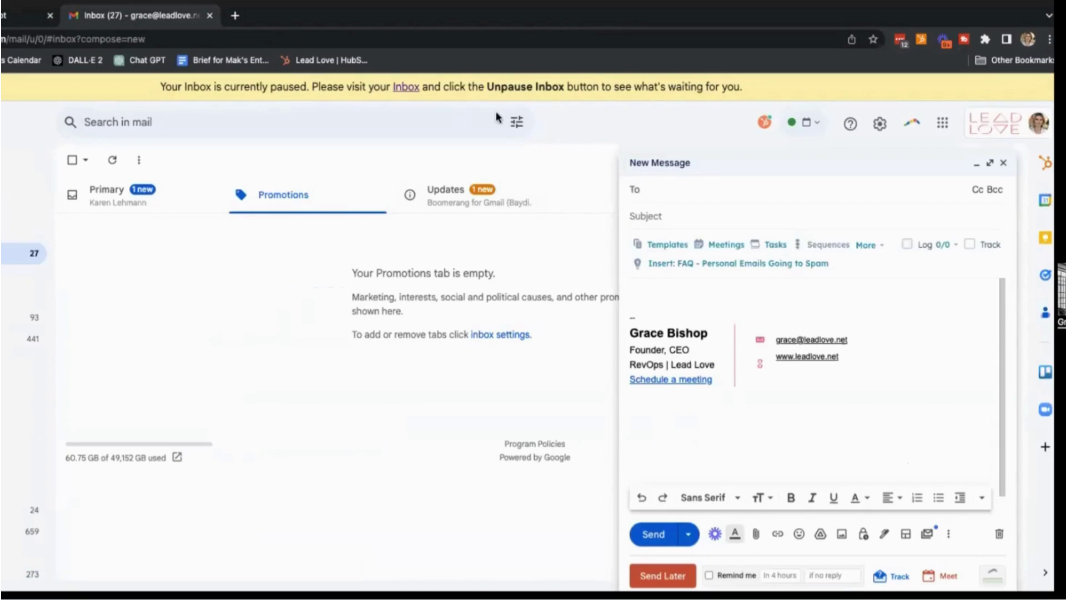
text(mat)
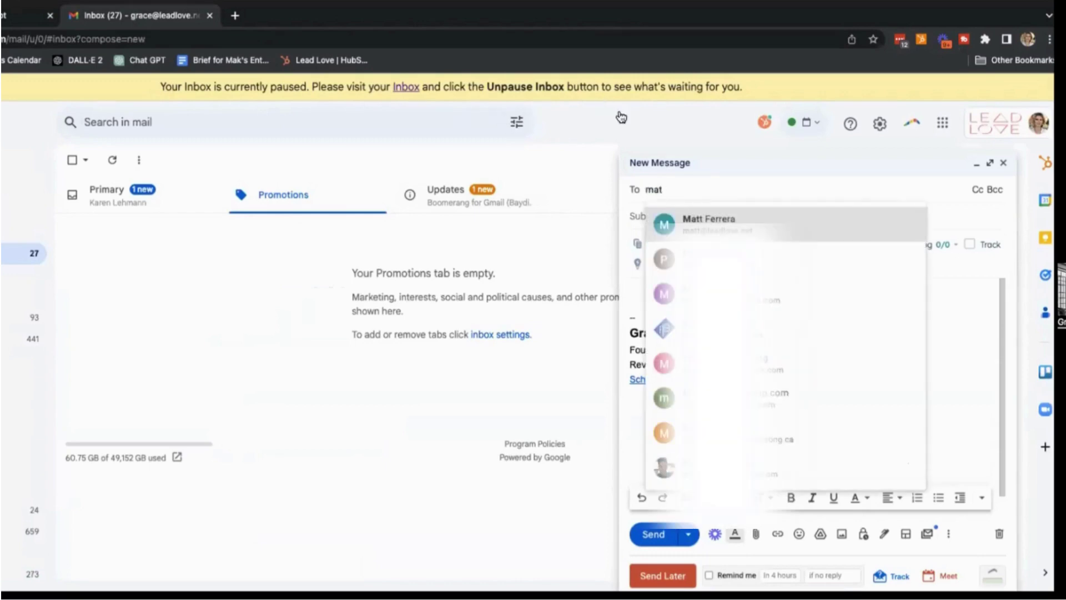
click(702, 225)
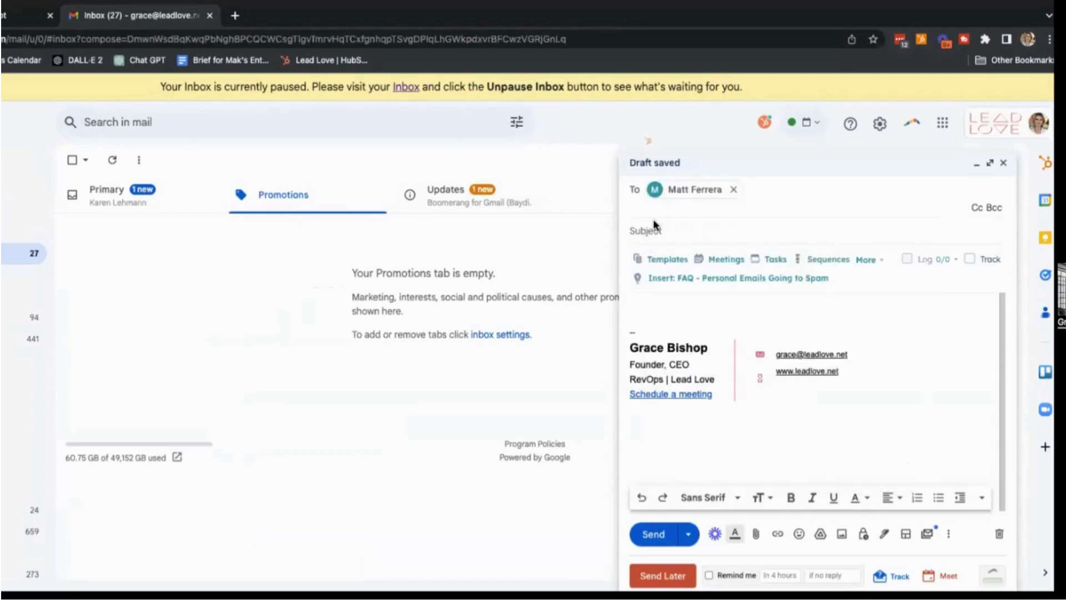
click(656, 309)
text(H)
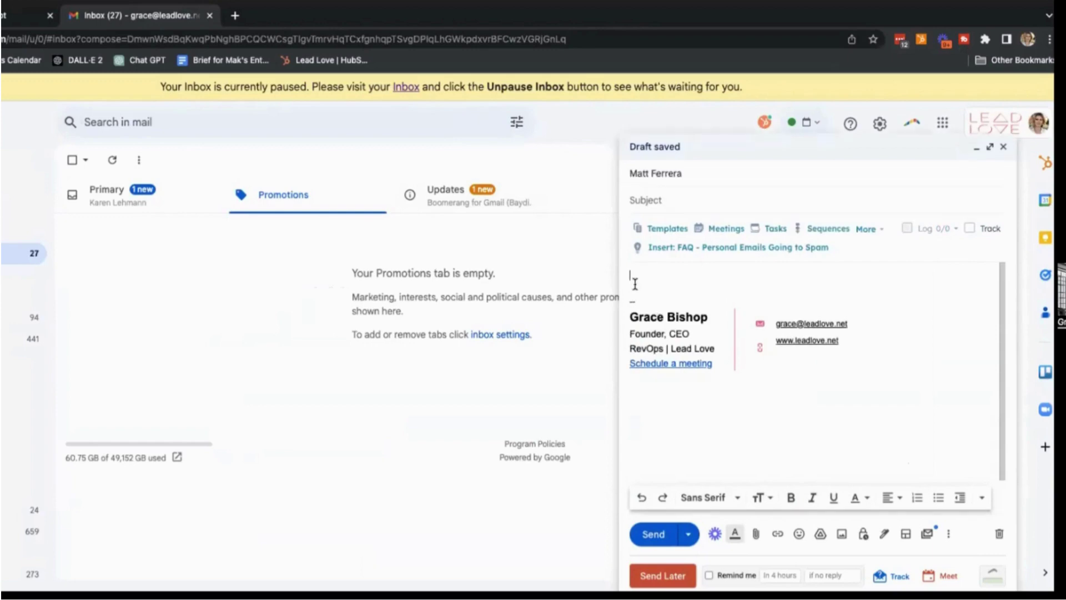
text(i! Following up on that proje)
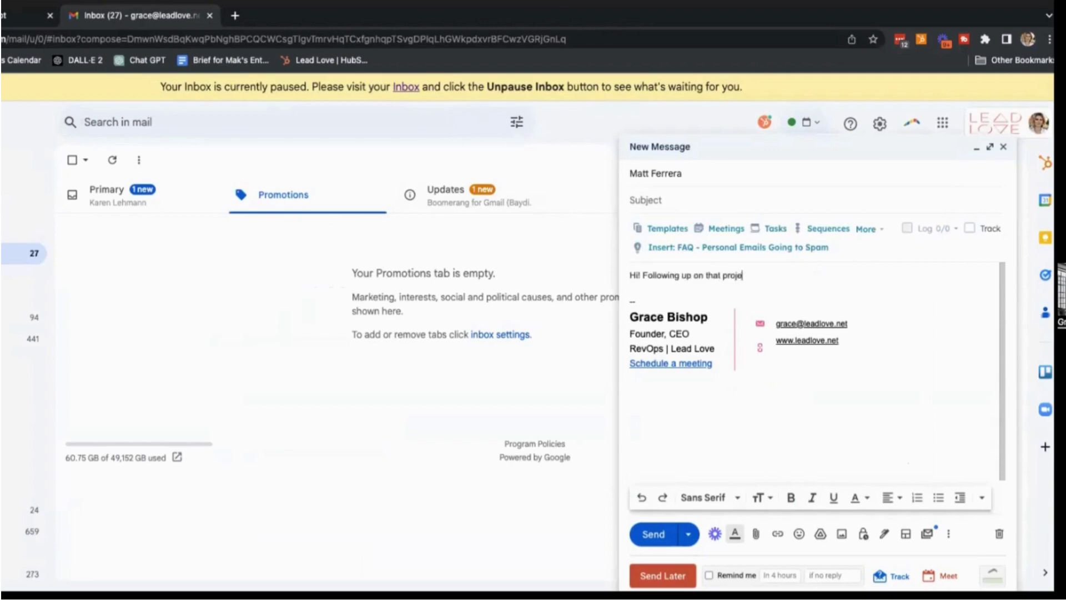
text(ct.)
- Pick the only listed sequence for the recipient and scroll through its five enrollment steps
click(842, 229)
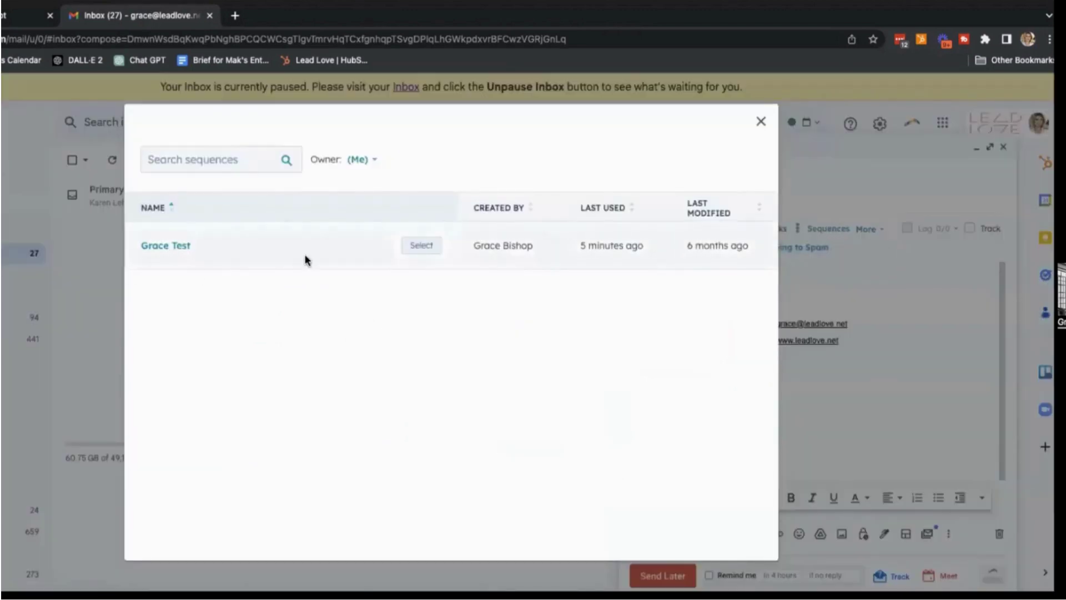
click(423, 246)
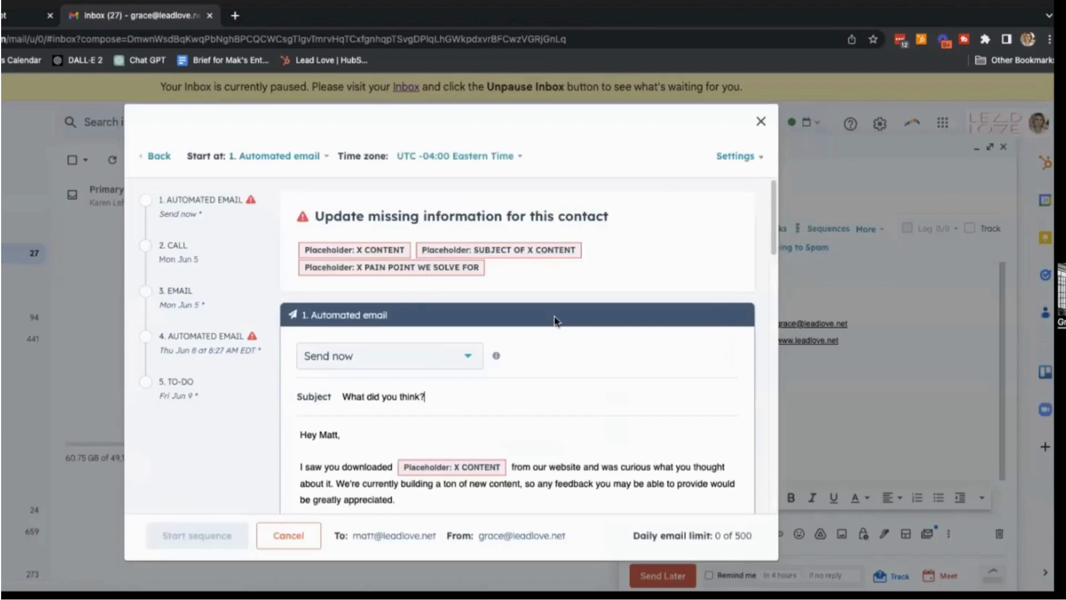
scroll(554, 316, down, 4)
scroll(555, 317, down, 12)
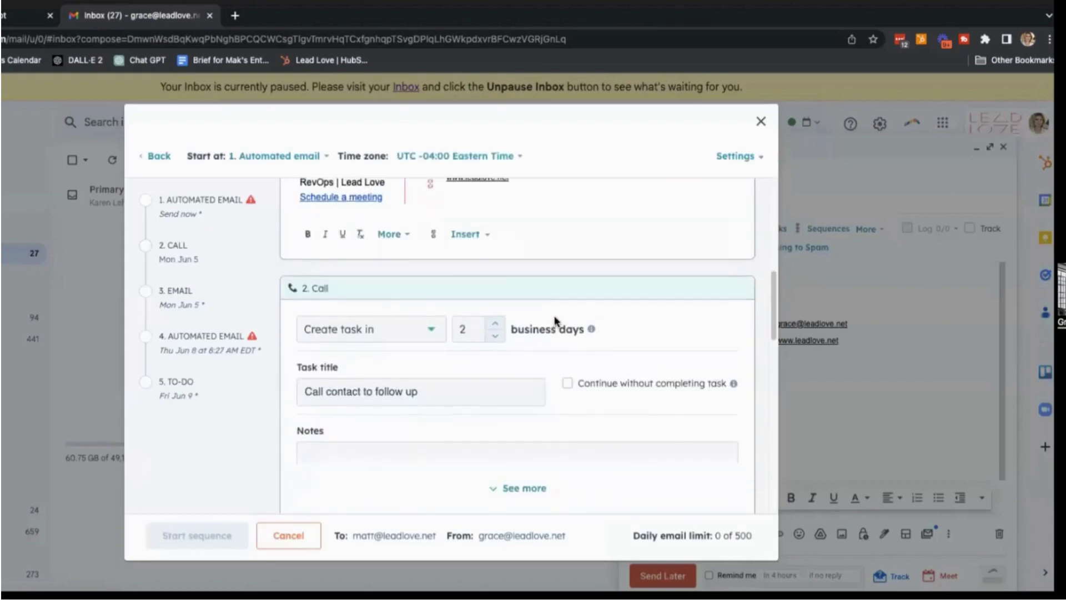
scroll(555, 316, down, 12)
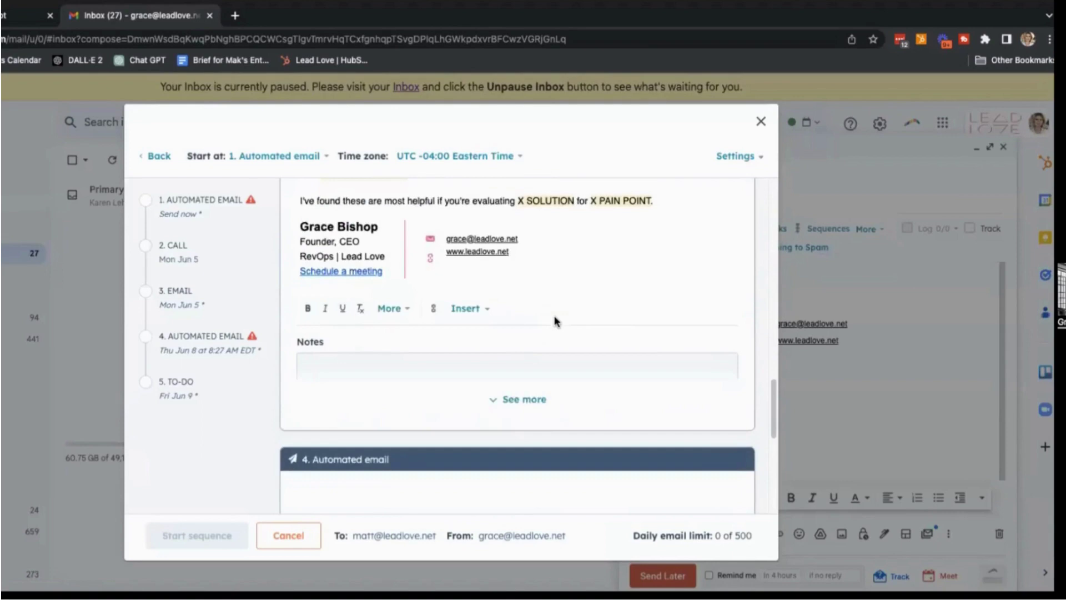
scroll(555, 321, down, 2)
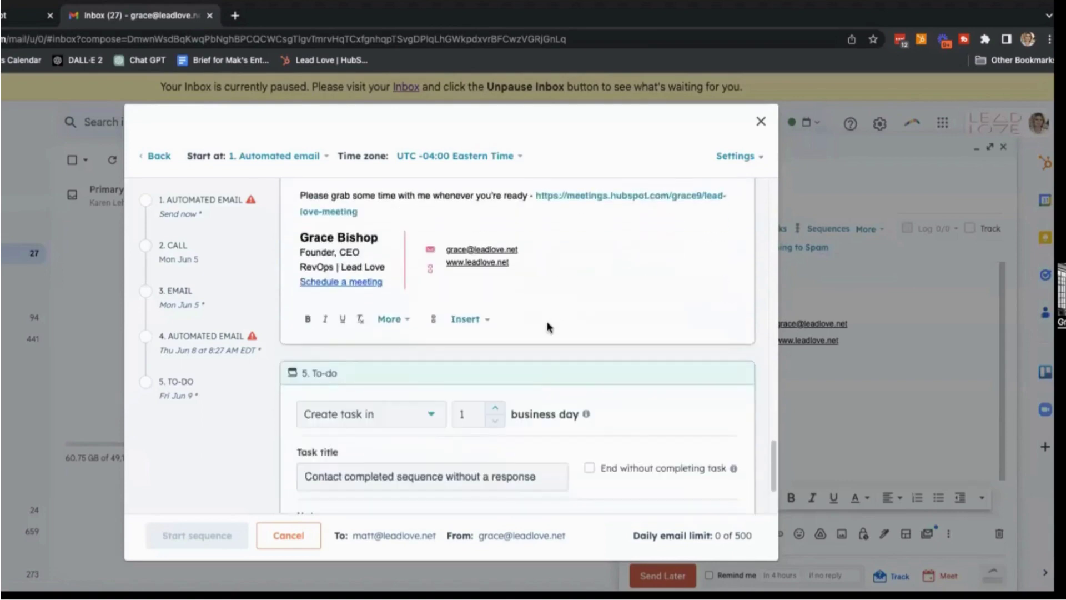
mouse_move(165, 539)
scroll(424, 393, up, 15)
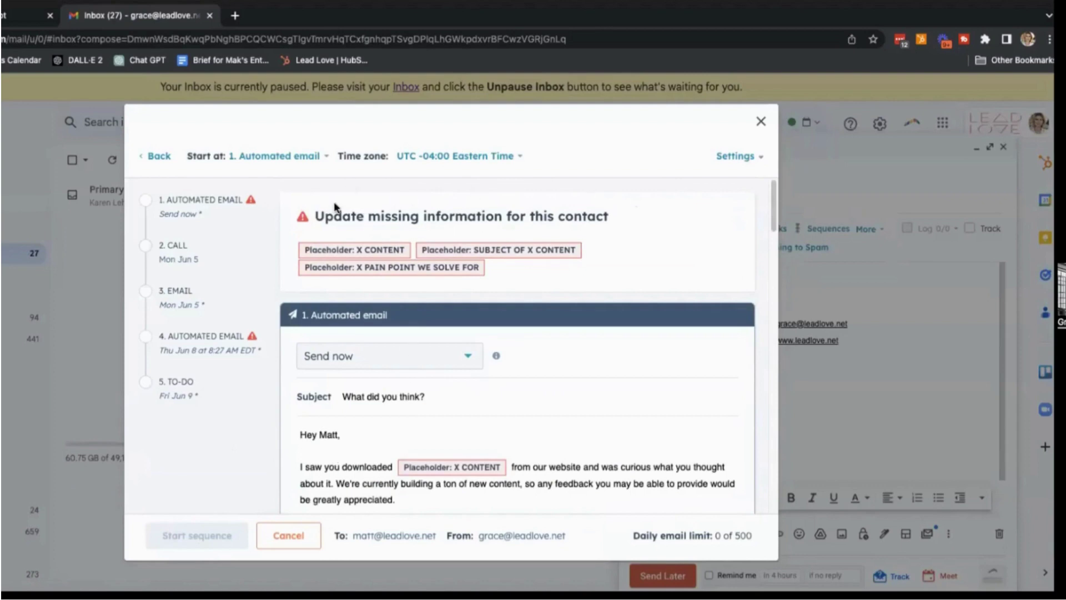
- Check the three missing placeholders and email preview, then return to HubSpot's Re-Engage Cold Prospect editor
drag(324, 215, 465, 250)
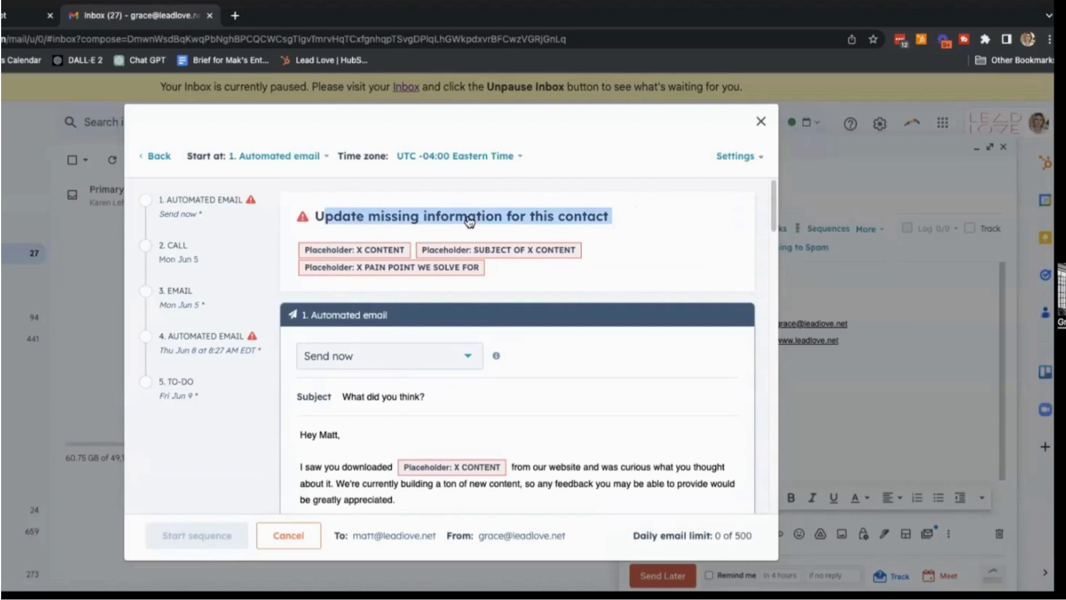
click(498, 280)
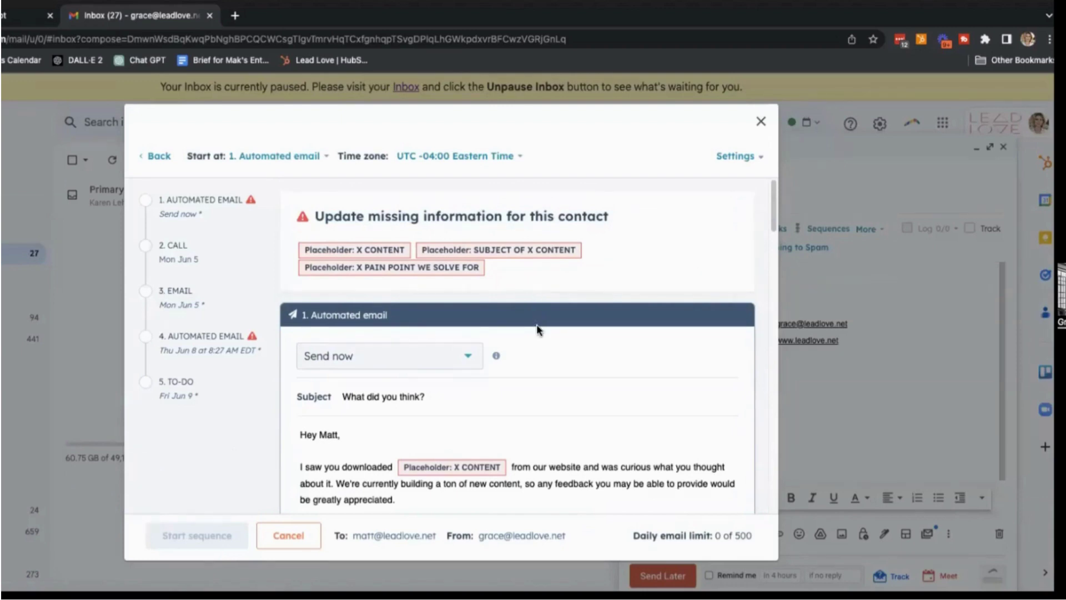
scroll(537, 324, down, 3)
scroll(436, 353, down, 5)
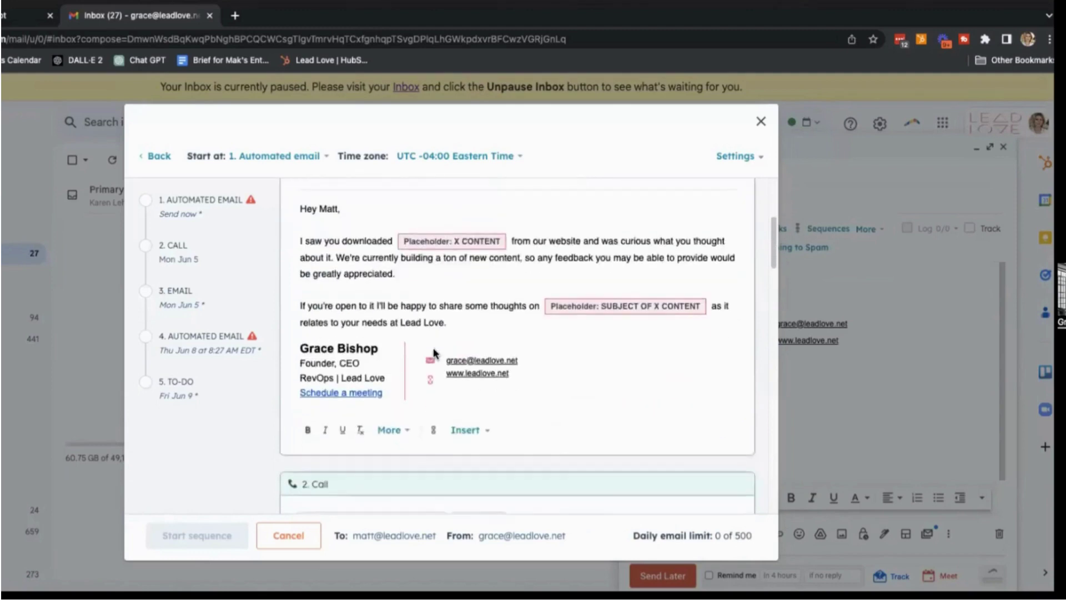
scroll(427, 352, up, 8)
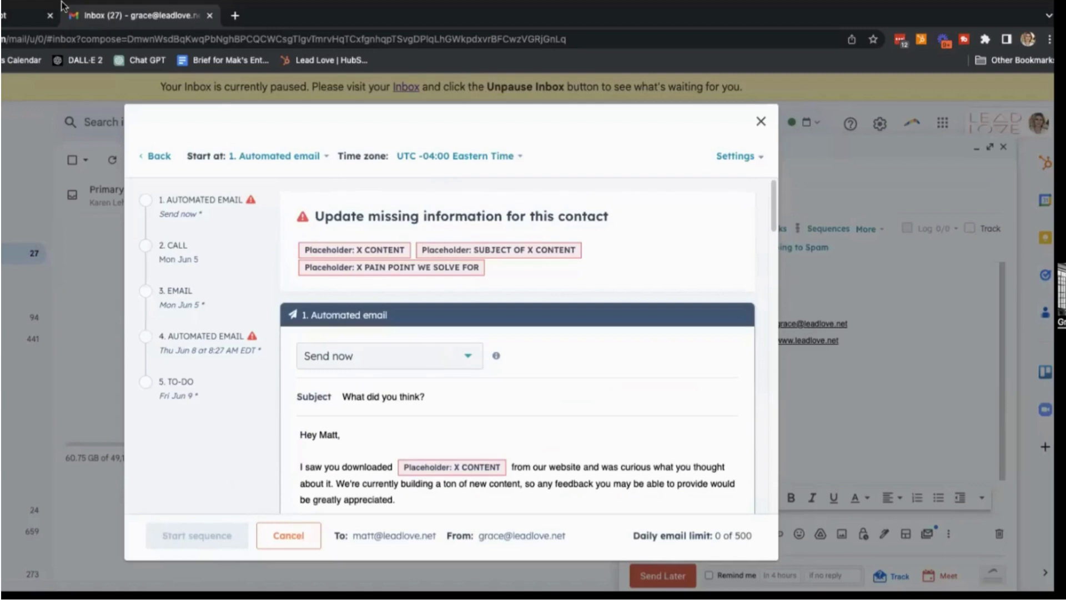
click(22, 16)
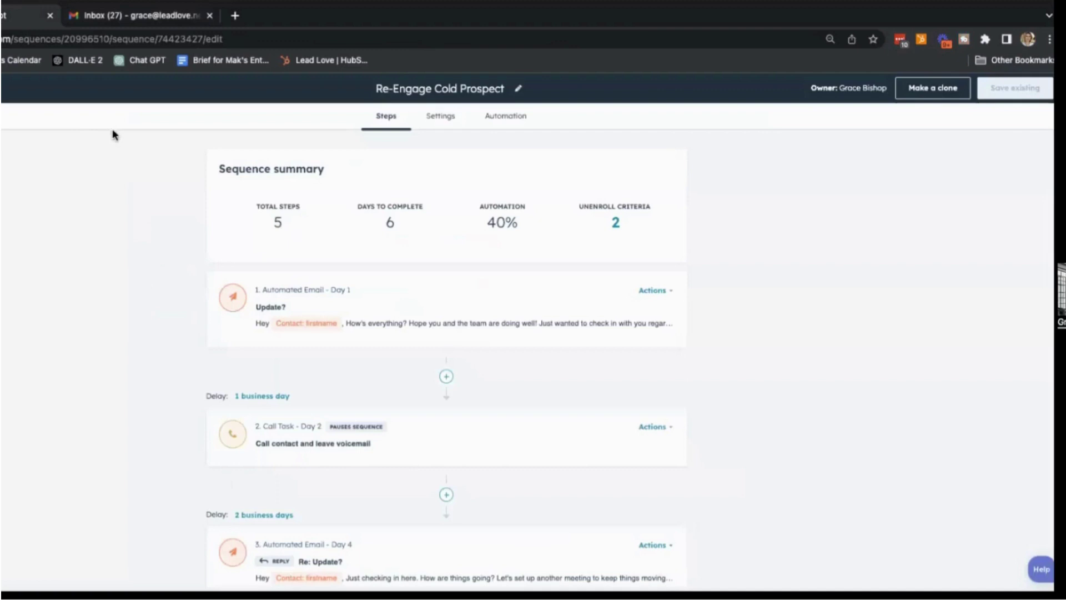